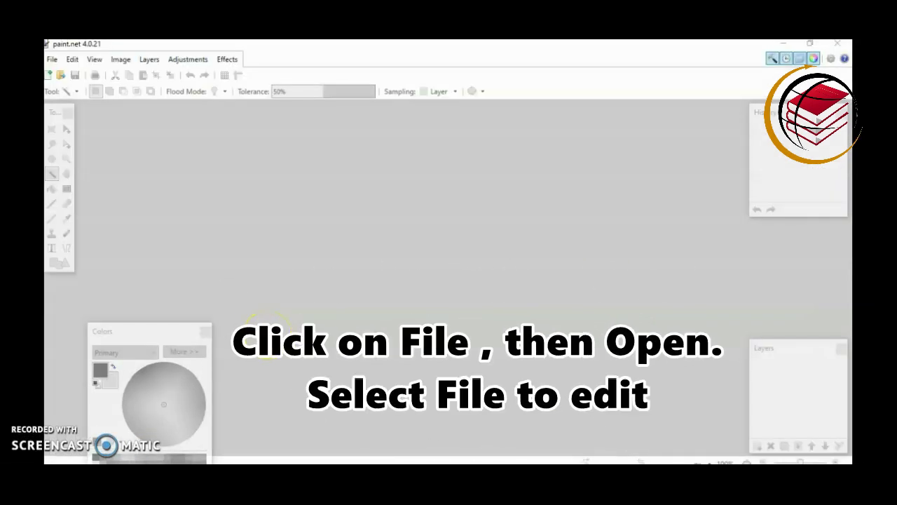
Step: Open the long-numbered book-and-globe logo image from the mcj publishing folder
click(52, 60)
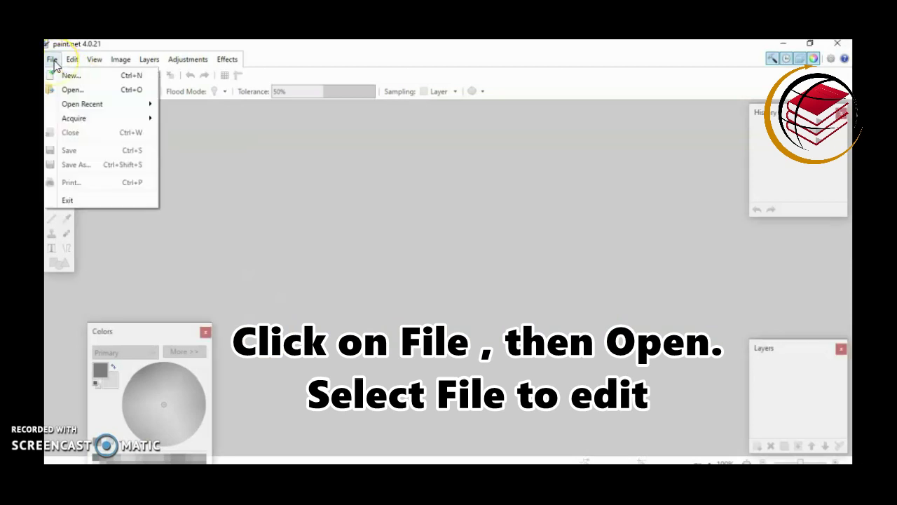
click(72, 89)
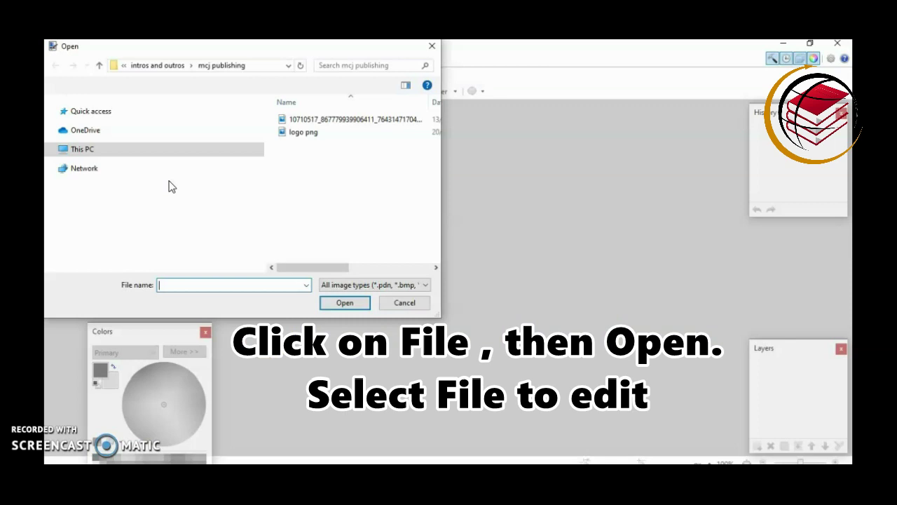
click(321, 122)
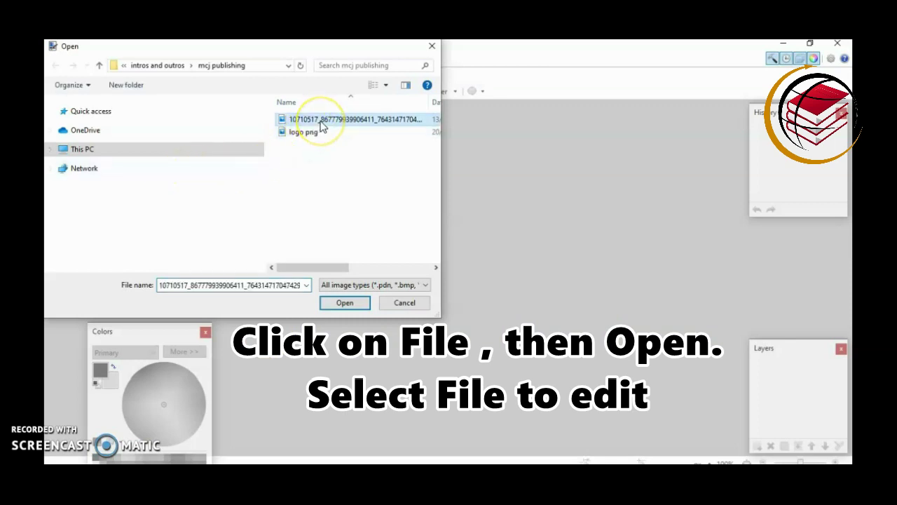
click(351, 306)
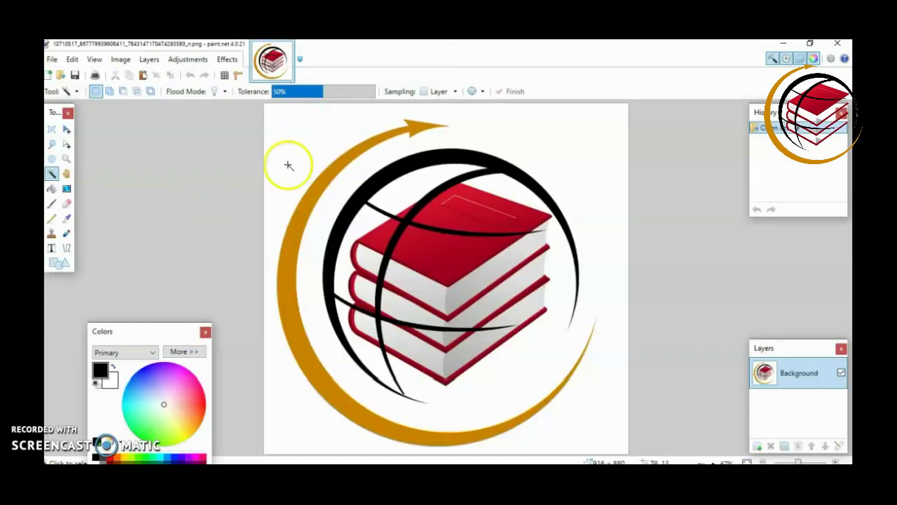
Step: Magic Wand the white background around the emblem at 50% tolerance
click(508, 131)
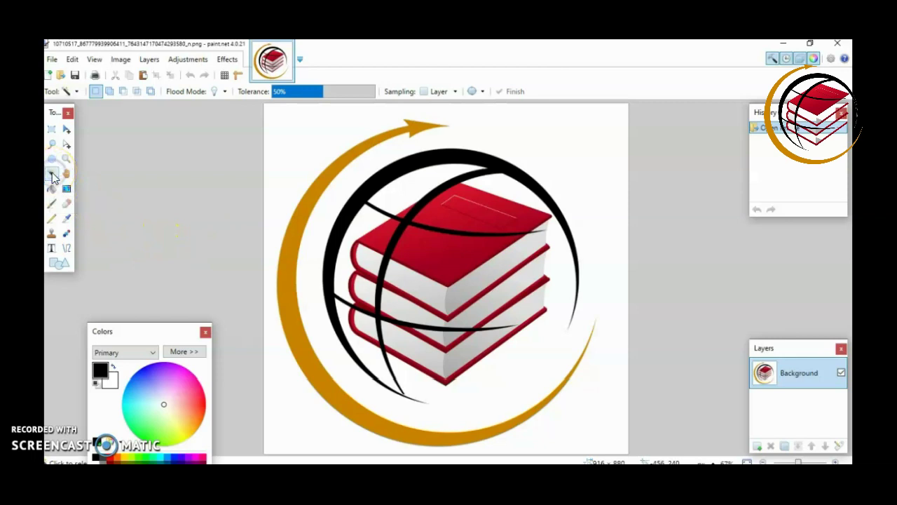
click(289, 138)
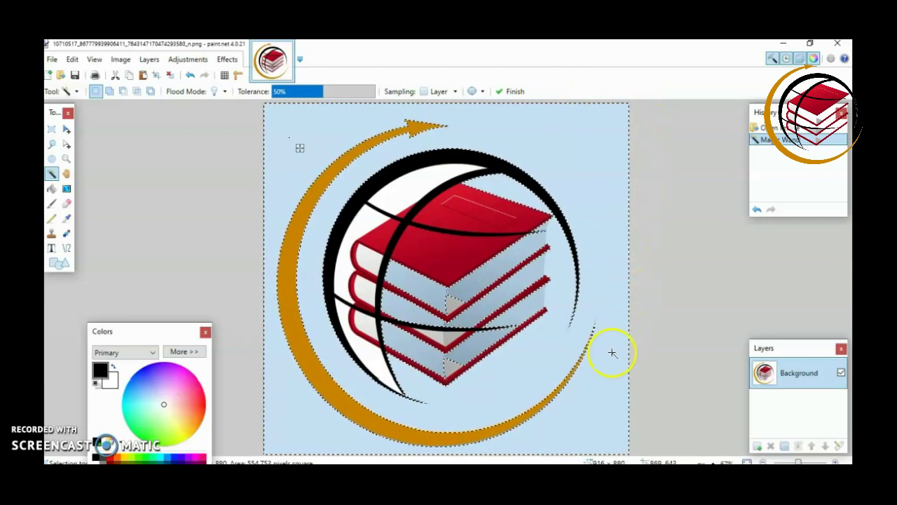
Step: Delete the outer white background, then the top and left white areas inside the globe
click(589, 153)
key(Delete)
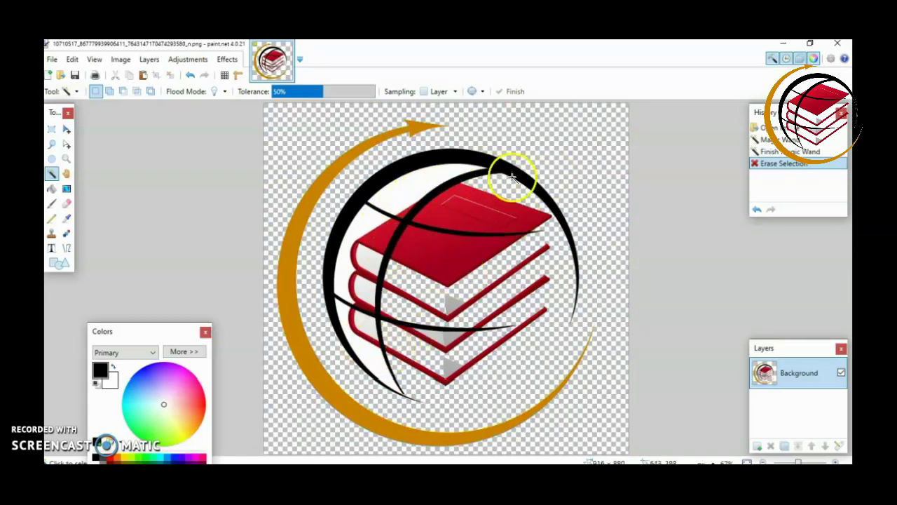
click(411, 188)
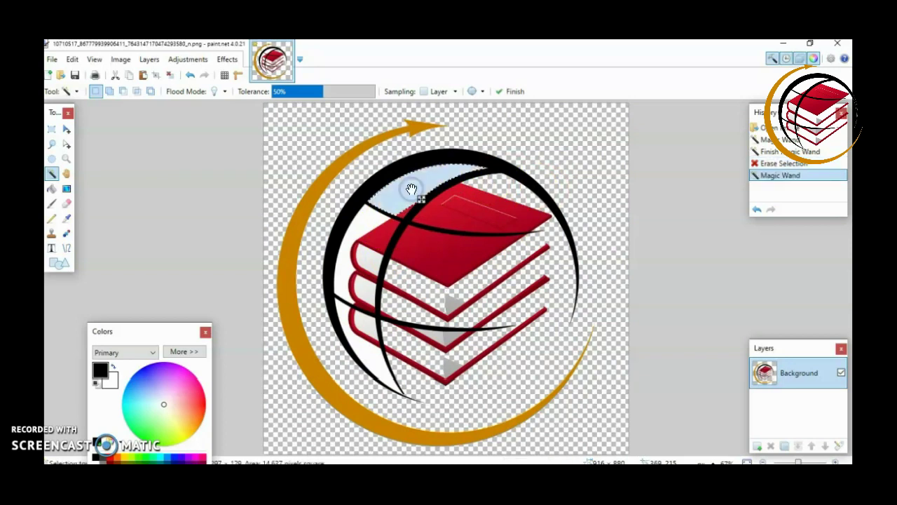
click(411, 188)
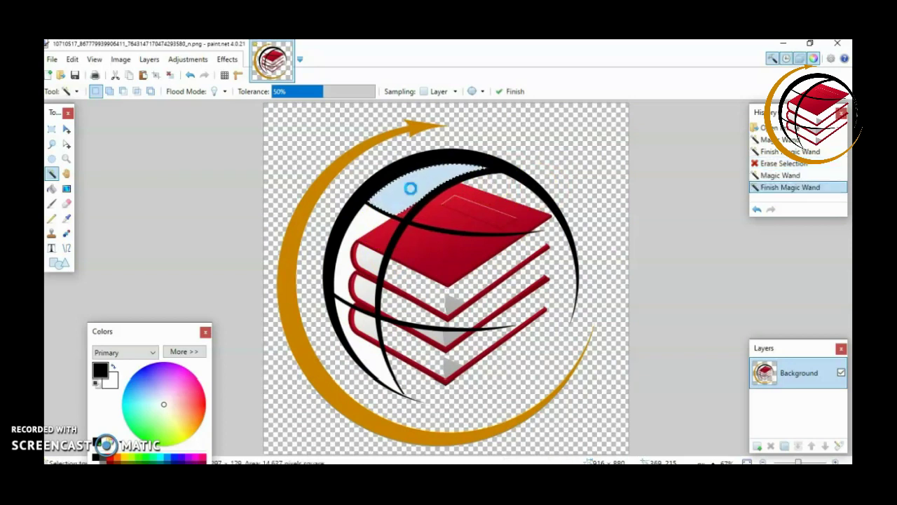
key(Delete)
click(364, 221)
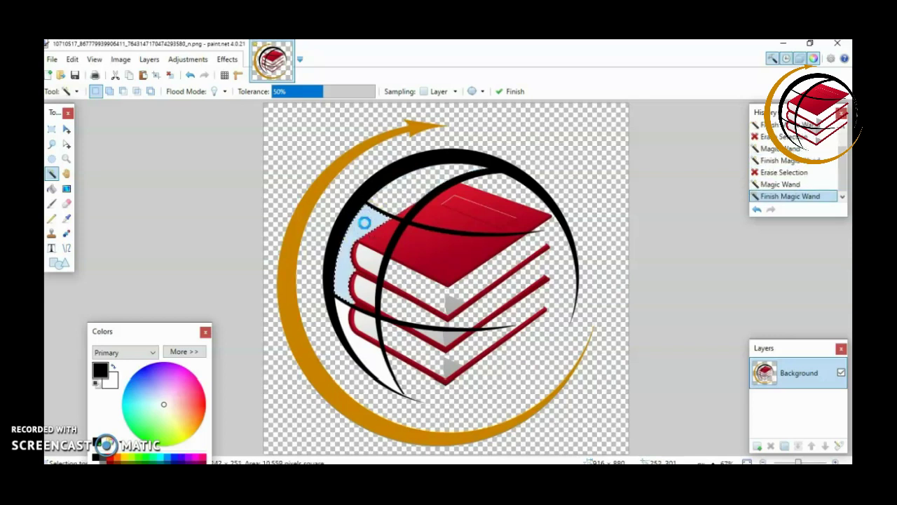
key(Delete)
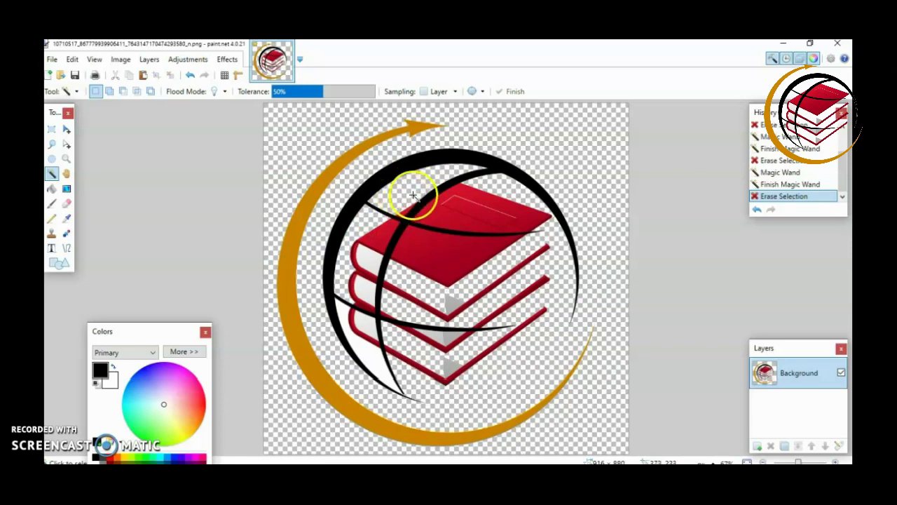
Step: Erase the white area at the globe's lower left to transparency
click(374, 356)
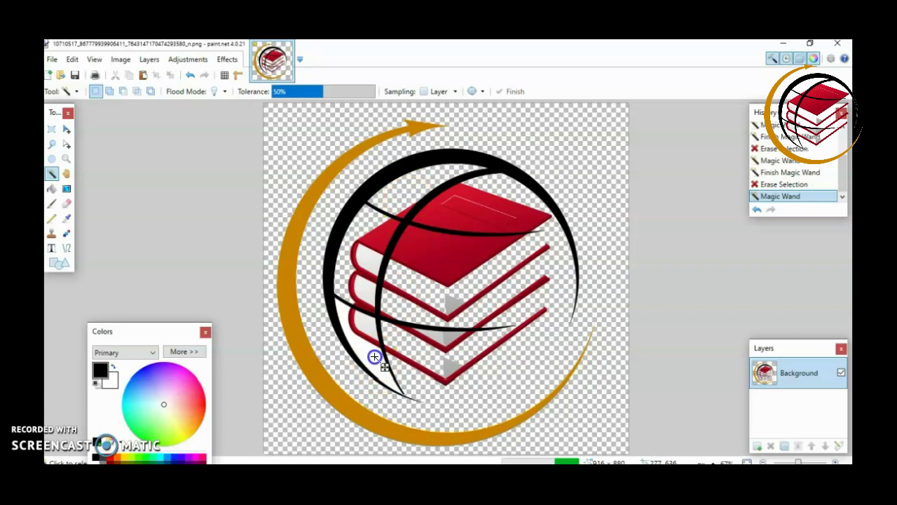
click(374, 357)
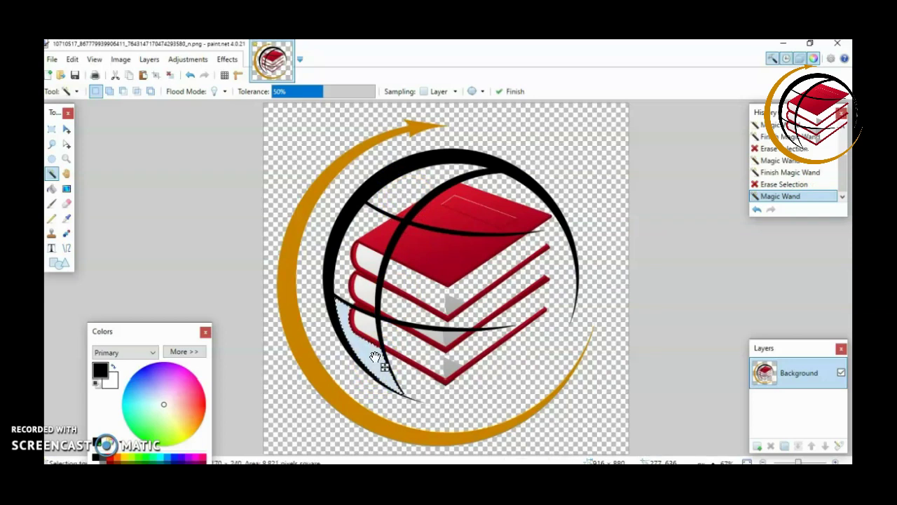
key(Return)
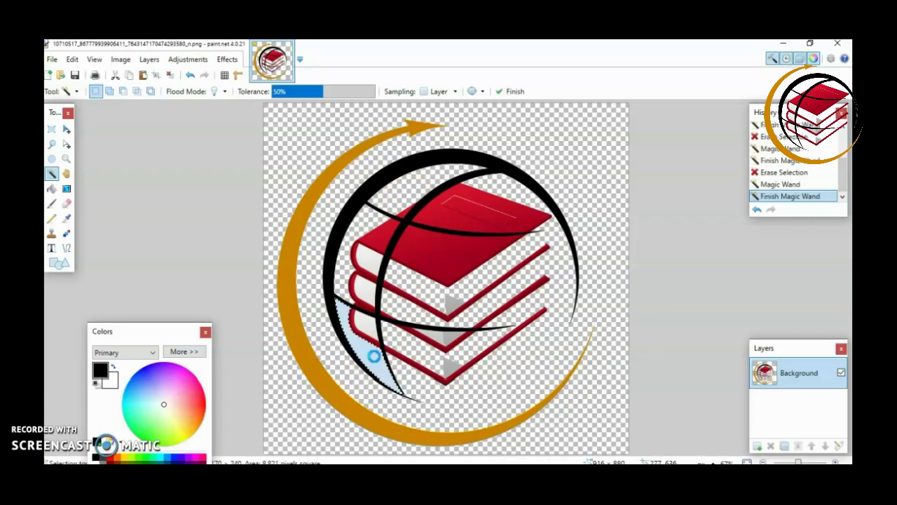
key(Delete)
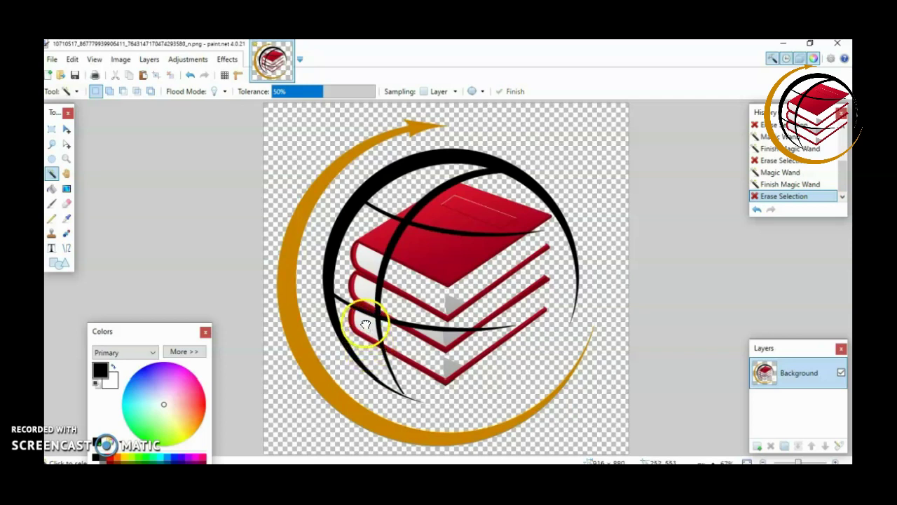
Step: Erase the white patches beside the bottom, middle and top book spines
click(366, 323)
key(Return)
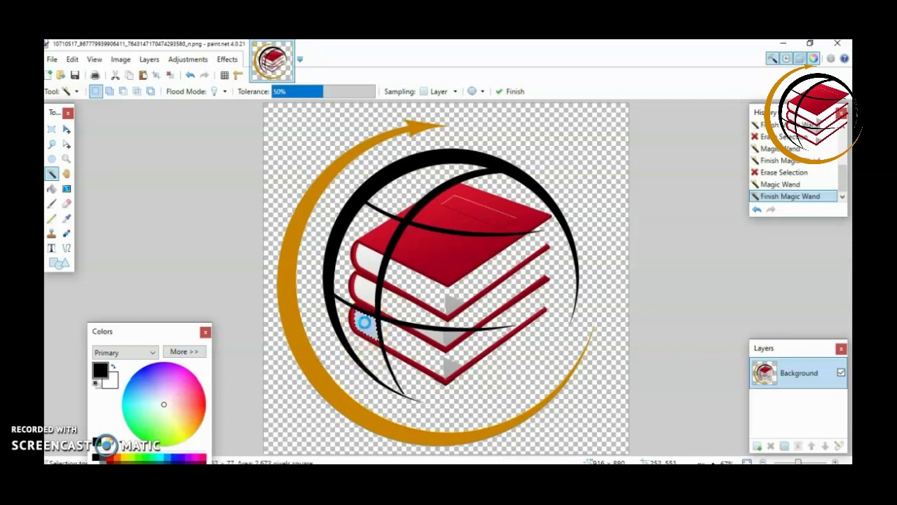
key(Delete)
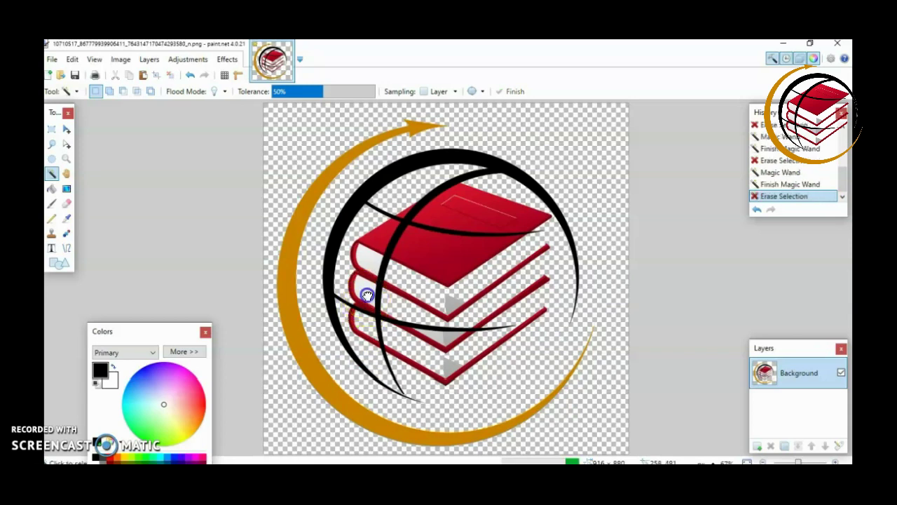
click(367, 295)
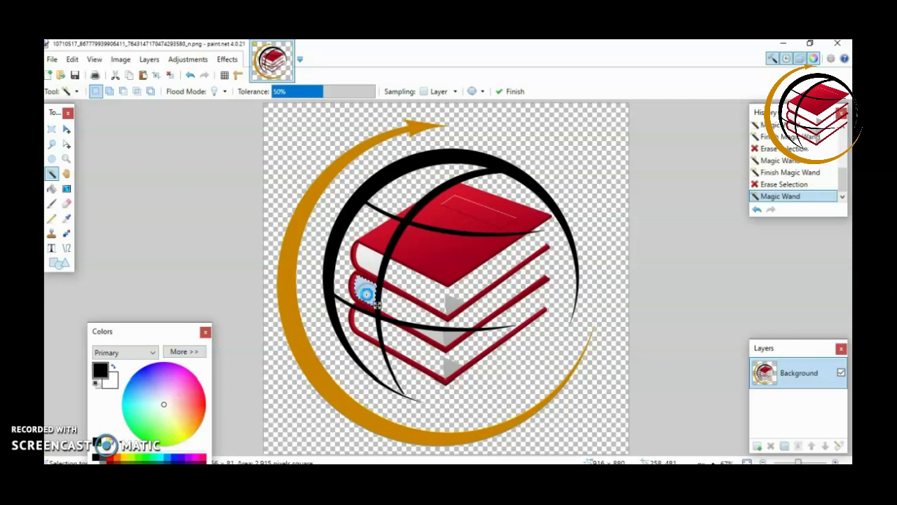
key(Return)
key(Delete)
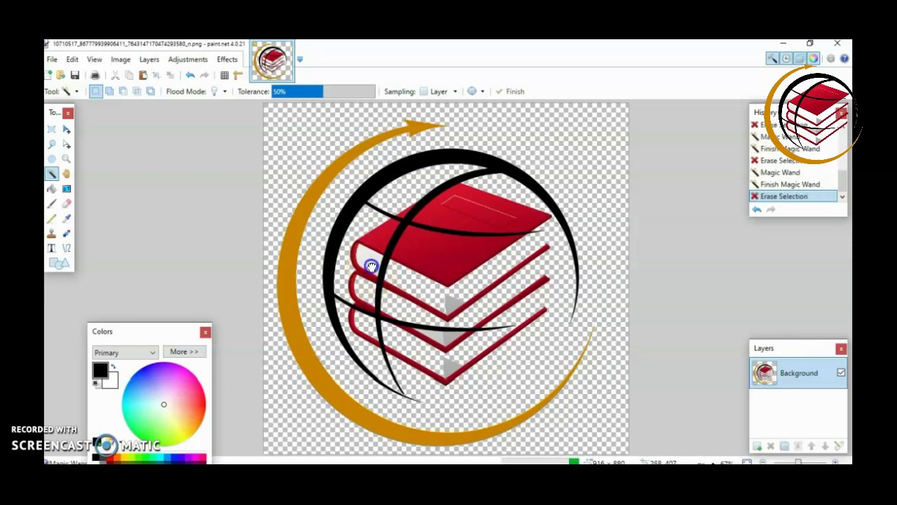
click(371, 266)
key(Return)
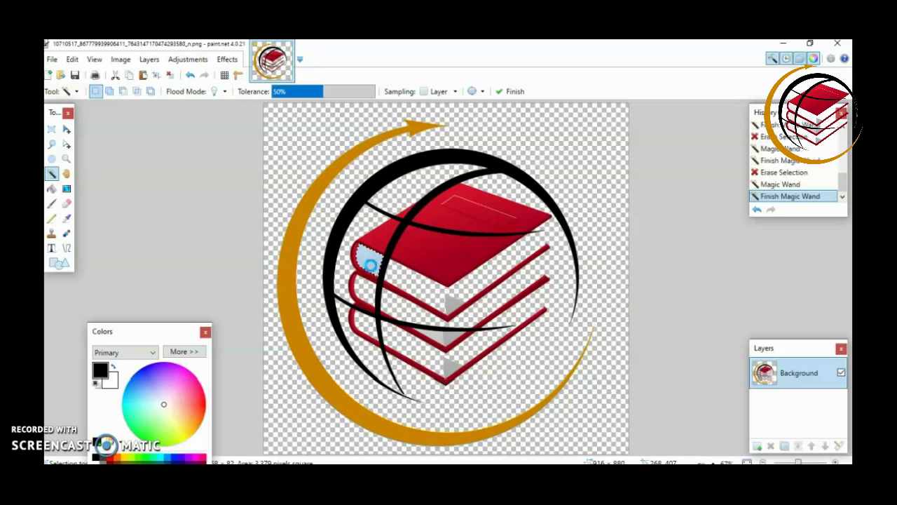
key(Delete)
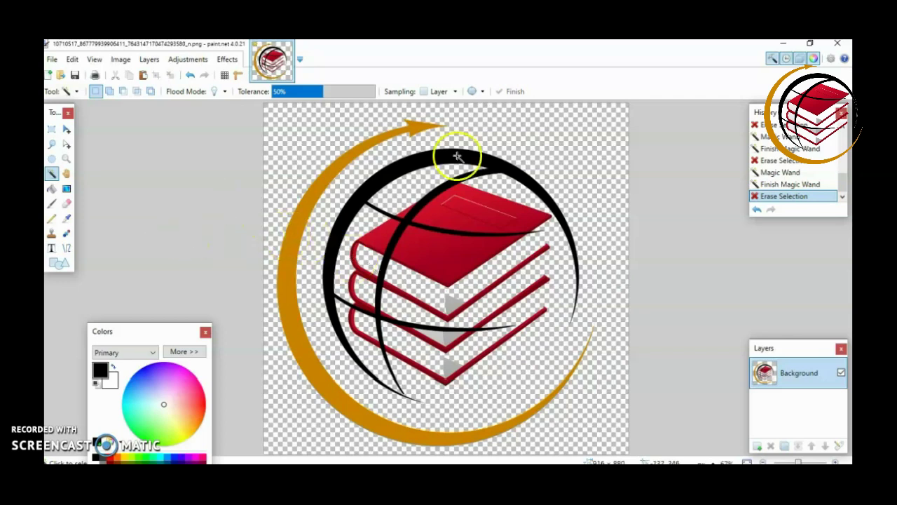
Step: Save the logo as PNG named 'revised transparent background logo' in mcj publishing
click(53, 61)
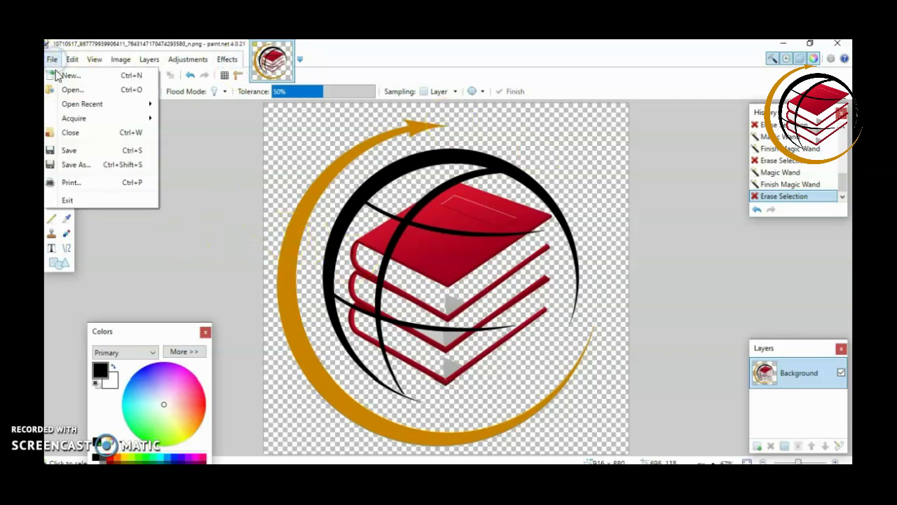
click(78, 165)
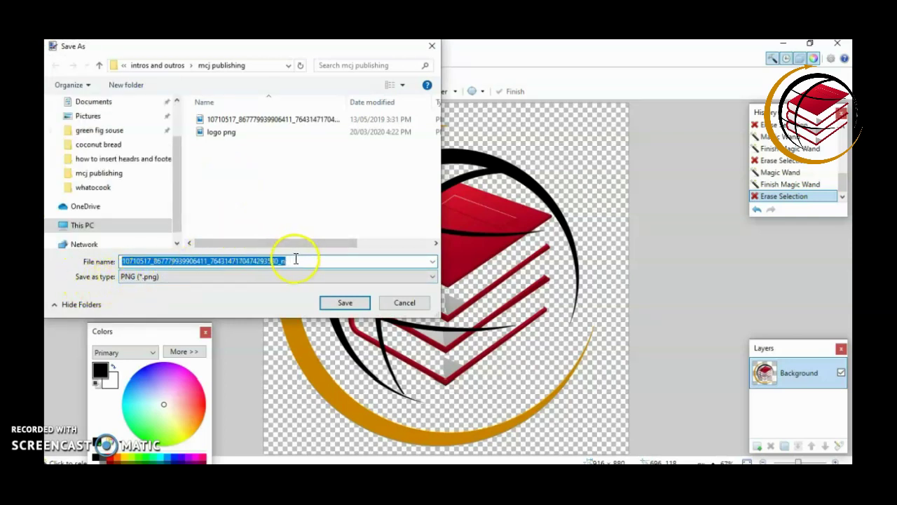
text(revised)
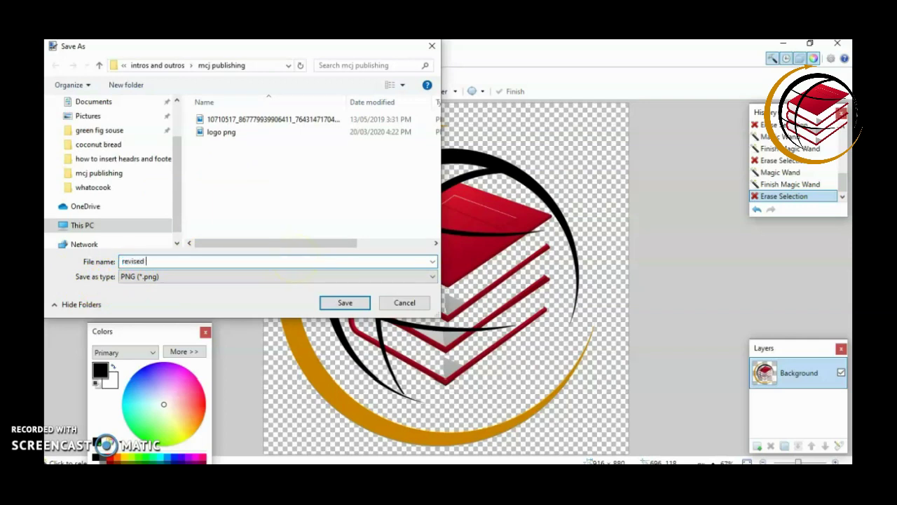
text( transparent bac)
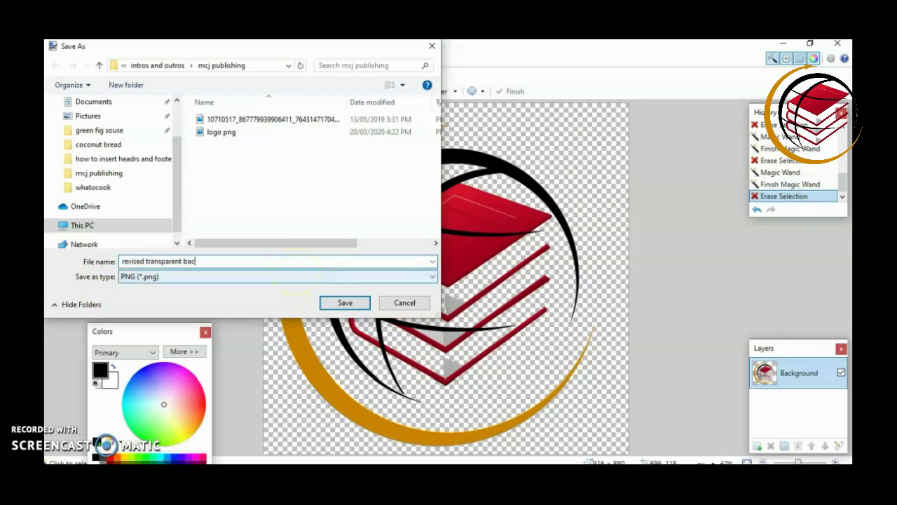
text(kground logo)
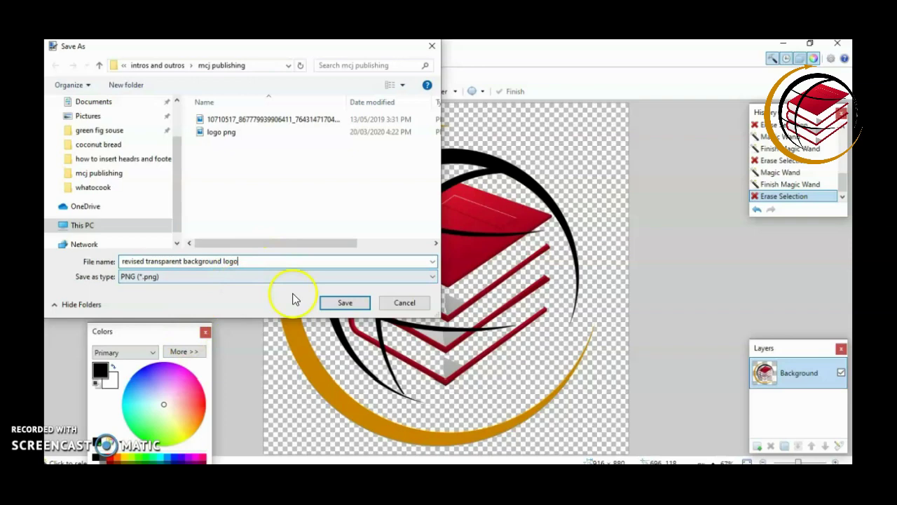
click(345, 303)
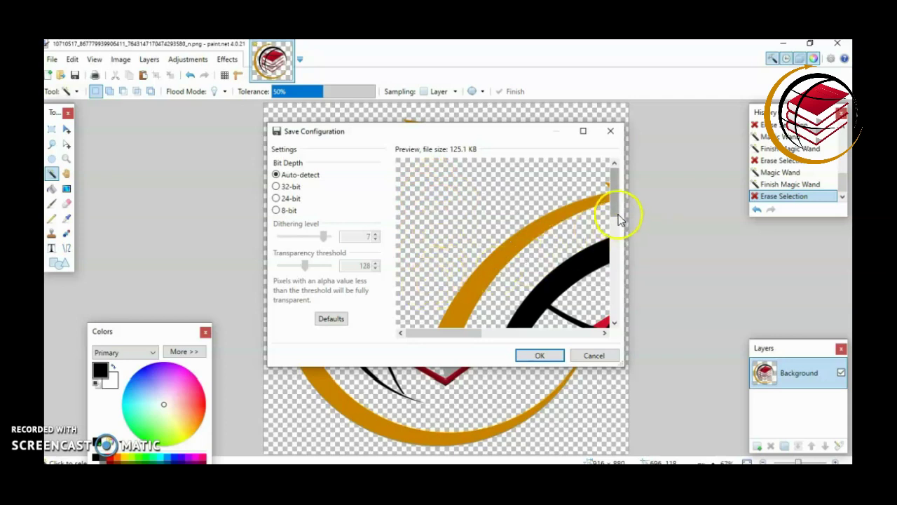
Step: Keep Bit Depth on Auto-detect, check the transparency preview, and confirm the PNG save
drag(619, 207, 621, 250)
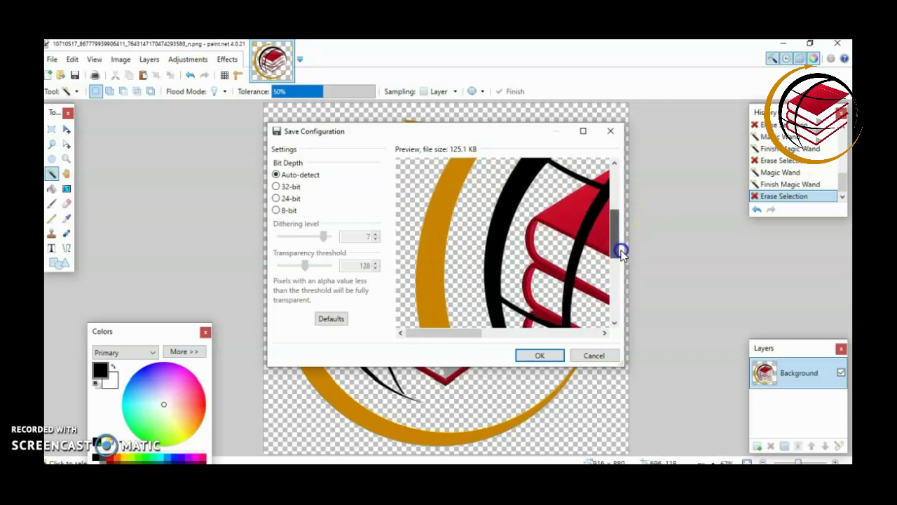
mouse_move(475, 339)
mouse_down()
mouse_move(546, 334)
mouse_move(507, 335)
mouse_up()
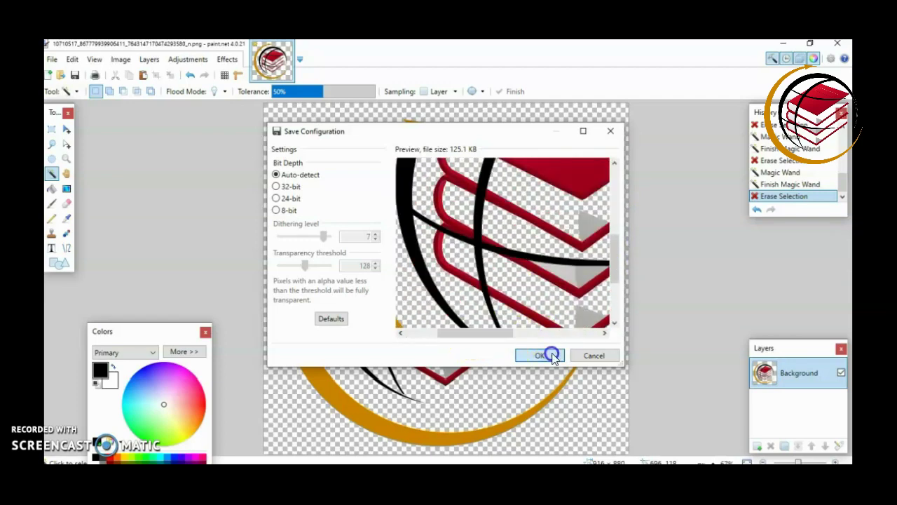
click(553, 356)
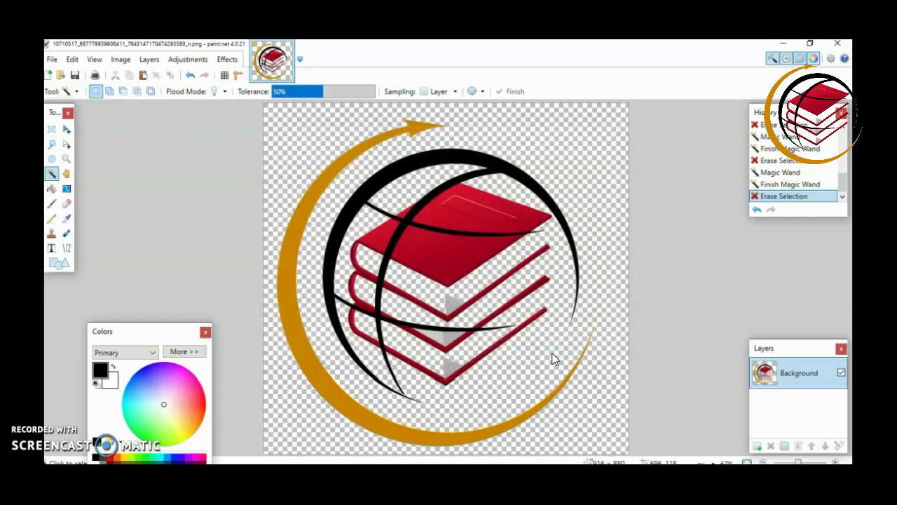